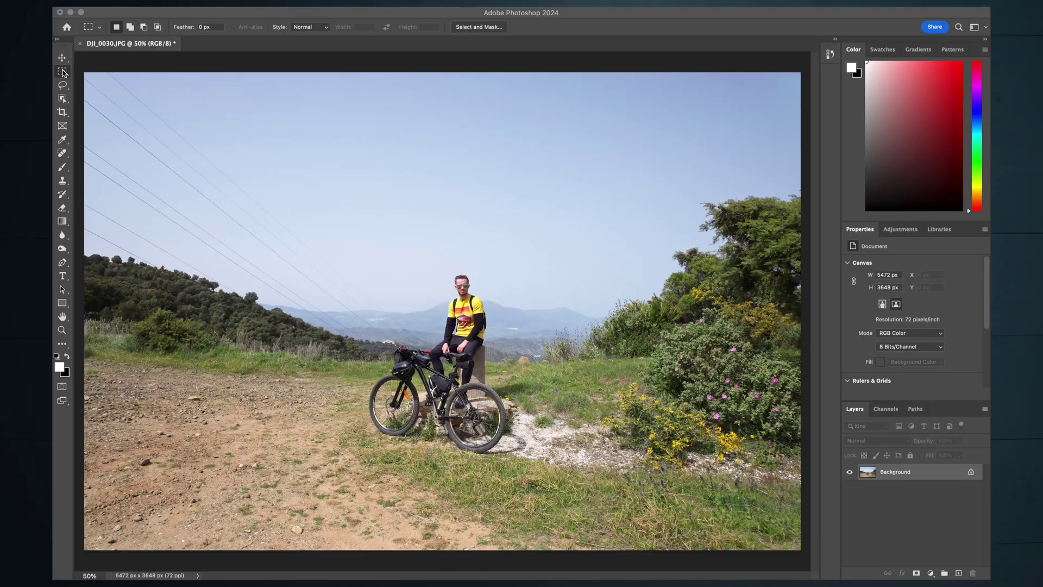
# Select everything except the cyclist and bike, then enter the Generative Fill prompt 'craggy mountains and cliffs'.
pyautogui.click(341, 265)
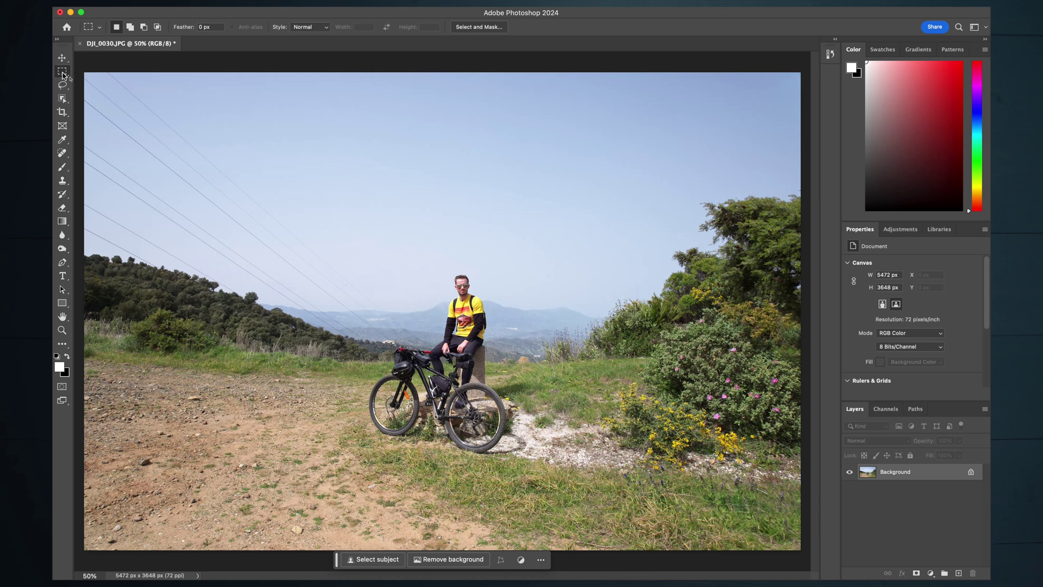
pyautogui.moveTo(334, 259); pyautogui.dragTo(543, 470)
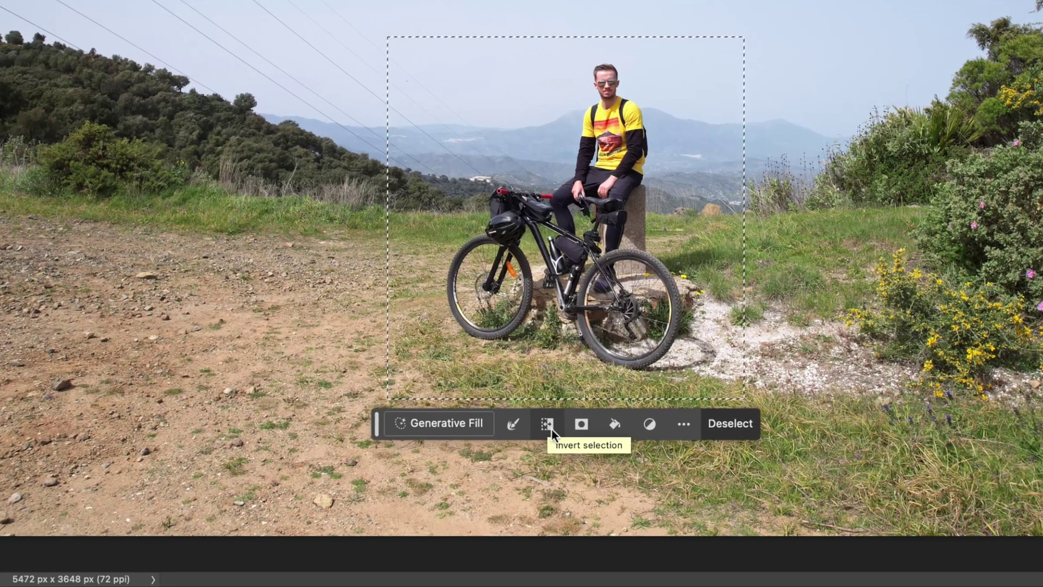
pyautogui.click(553, 430)
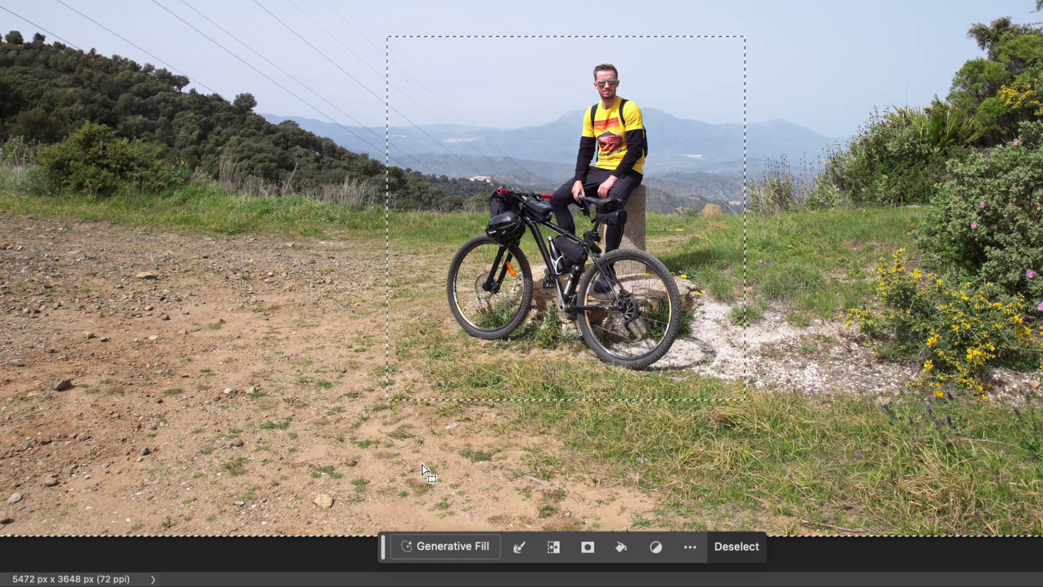
pyautogui.click(432, 545)
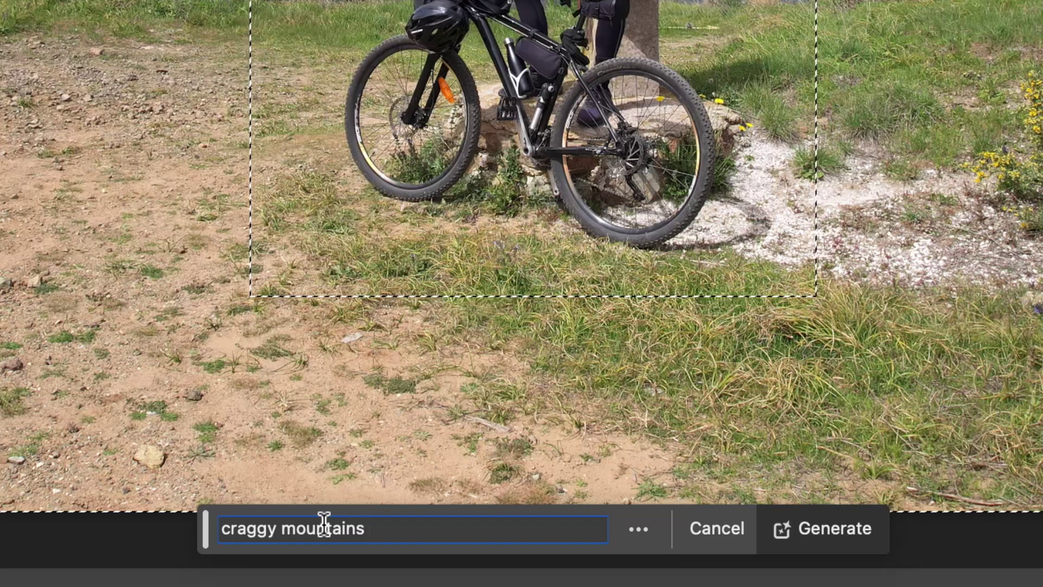
pyautogui.write('and cliffs')
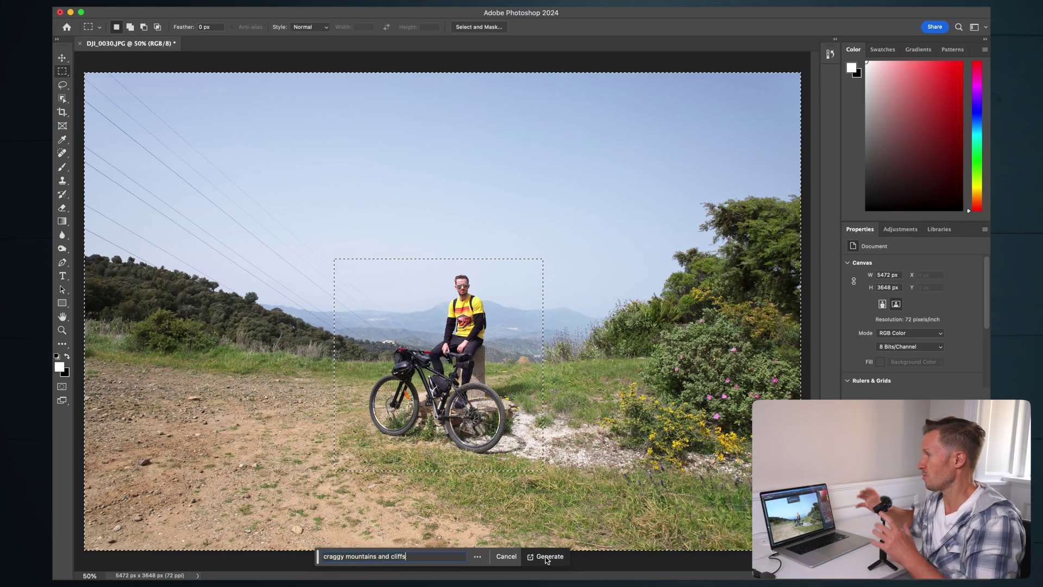
# Generate the craggy cliffs around the cyclist and move on to the next variation.
pyautogui.click(548, 558)
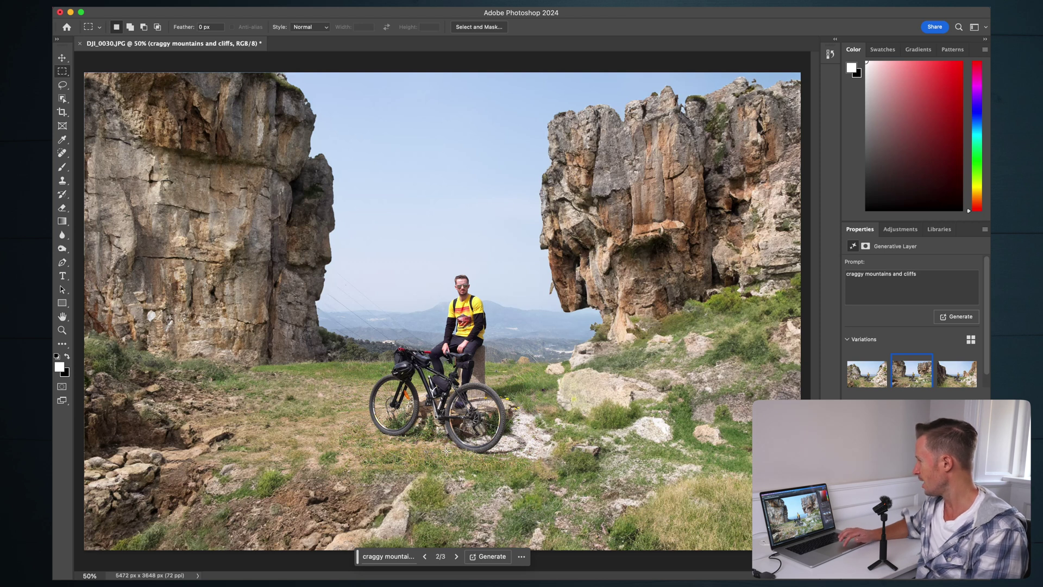
pyautogui.click(457, 557)
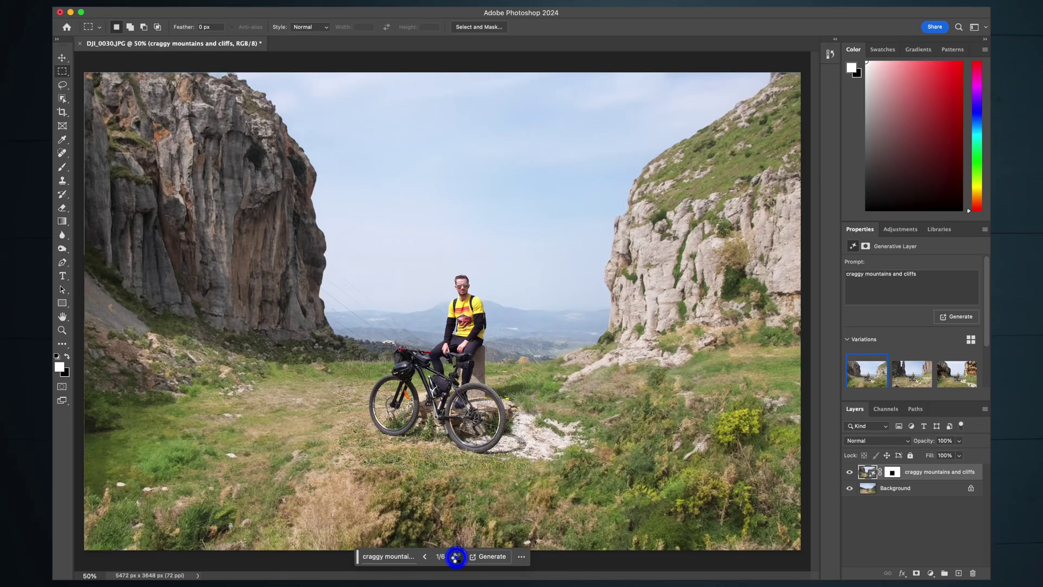
# Step through to the third cliff variation with the tall left wall and overhanging right rock.
pyautogui.click(456, 557)
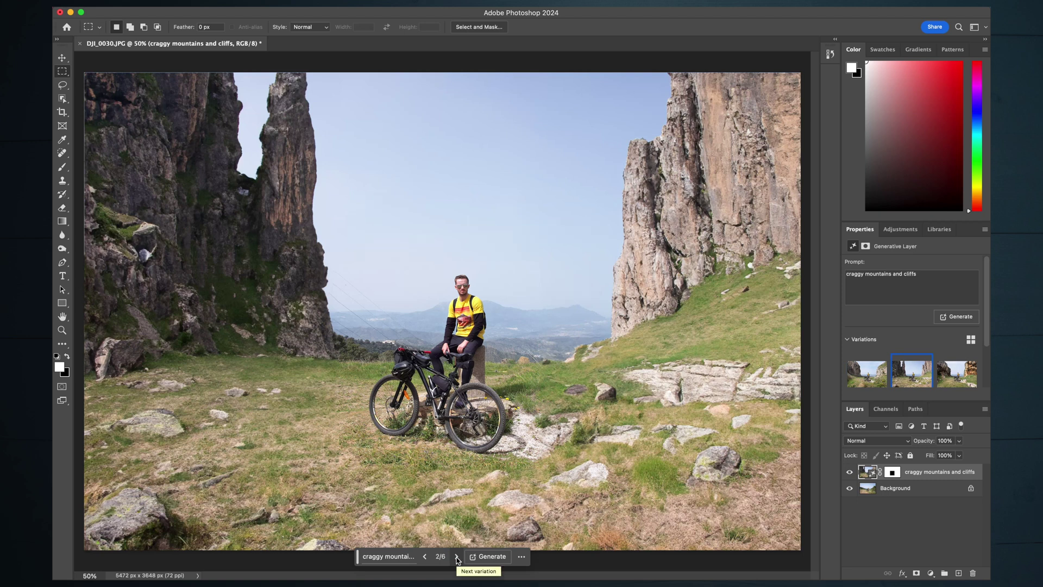
pyautogui.click(456, 557)
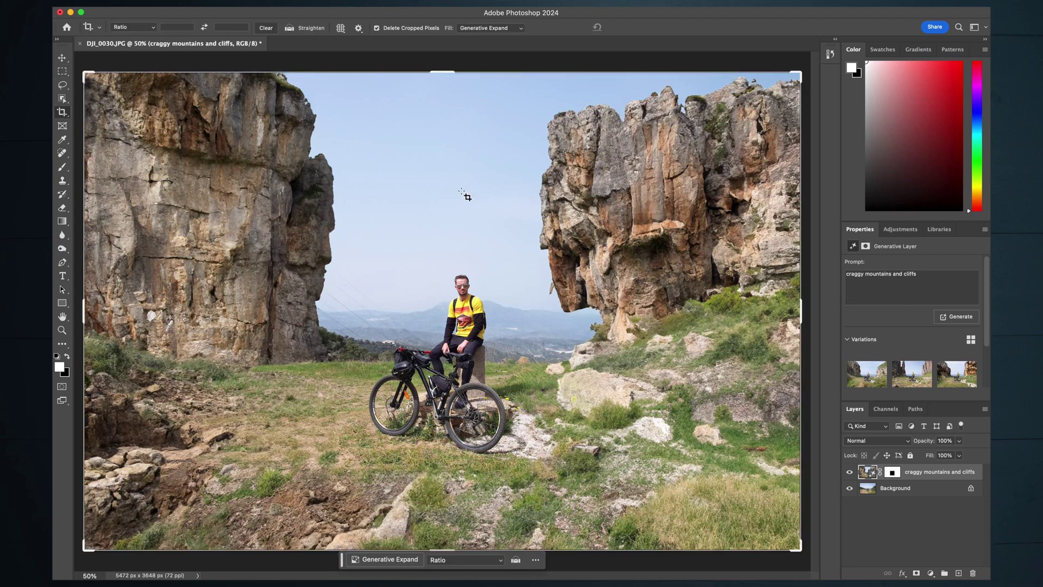
# Extend the canvas on top, right, left and bottom to 10645 × 7112 px using Generative Expand.
pyautogui.moveTo(440, 72)
pyautogui.mouseDown()
pyautogui.moveTo(443, 37)
pyautogui.moveTo(442, 116)
pyautogui.moveTo(448, 55)
pyautogui.mouseUp()
pyautogui.moveTo(800, 413); pyautogui.dragTo(832, 414)
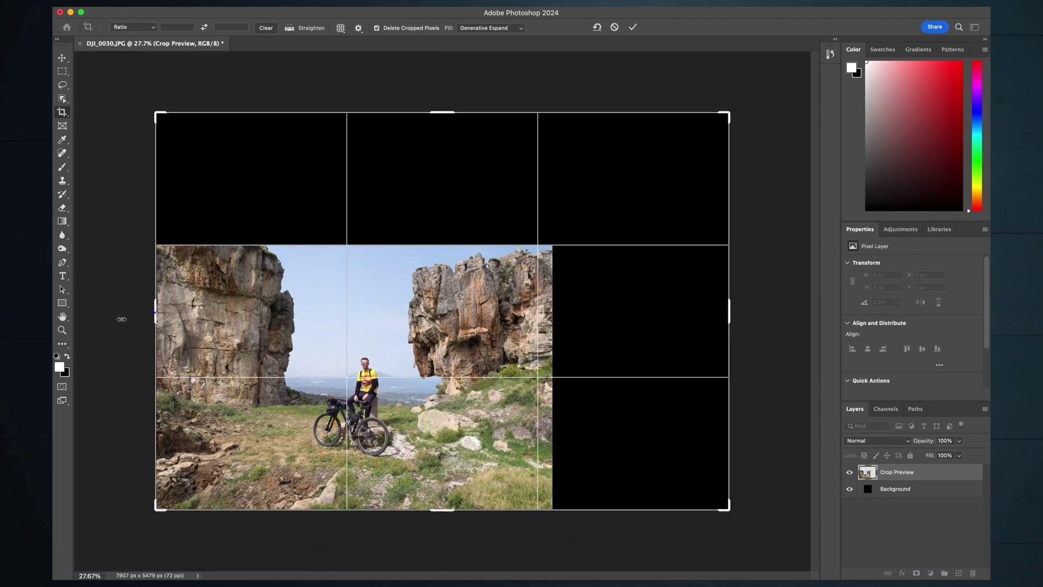
pyautogui.moveTo(121, 319); pyautogui.dragTo(82, 318)
pyautogui.moveTo(475, 509); pyautogui.dragTo(475, 554)
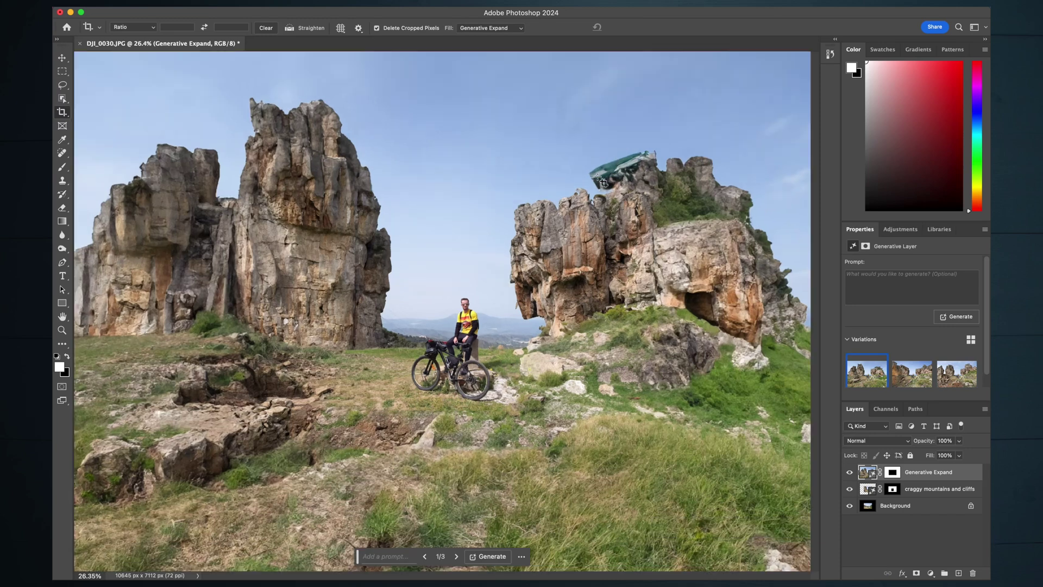
pyautogui.hscroll(5, 686, 131)
pyautogui.scroll(2, 685, 131)
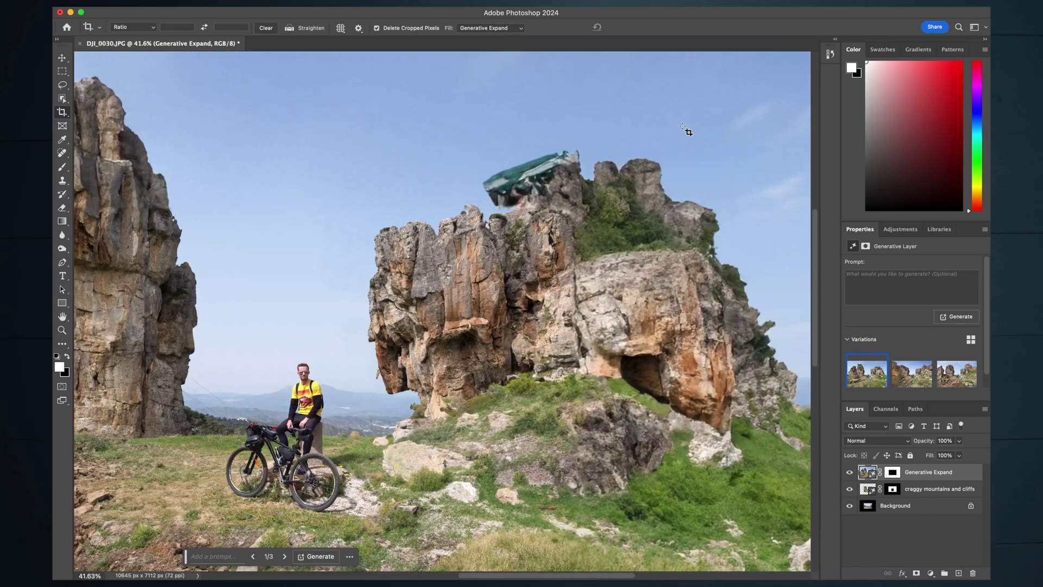
pyautogui.click(63, 72)
pyautogui.moveTo(465, 147); pyautogui.dragTo(592, 217)
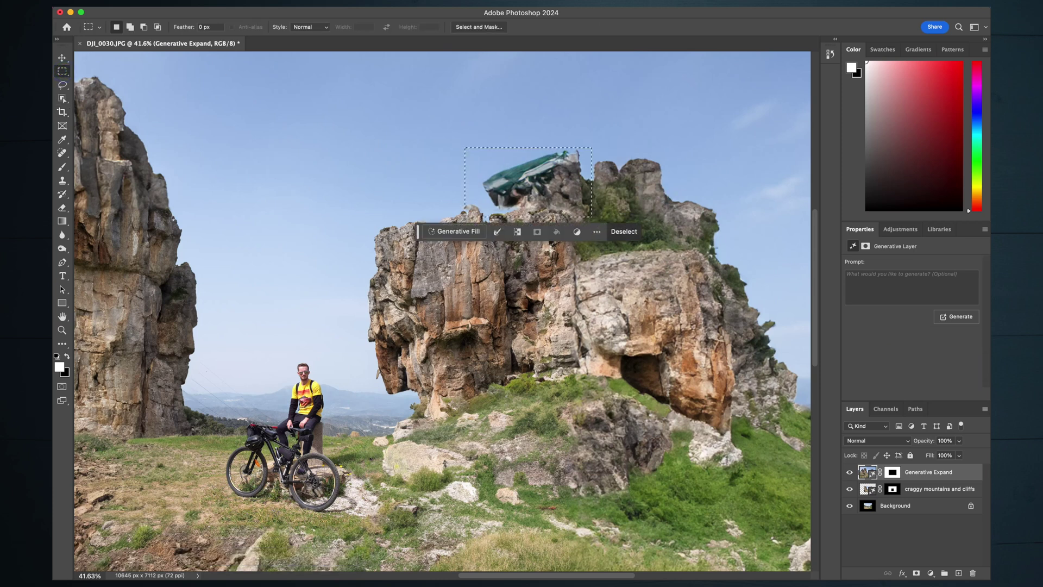
pyautogui.click(467, 238)
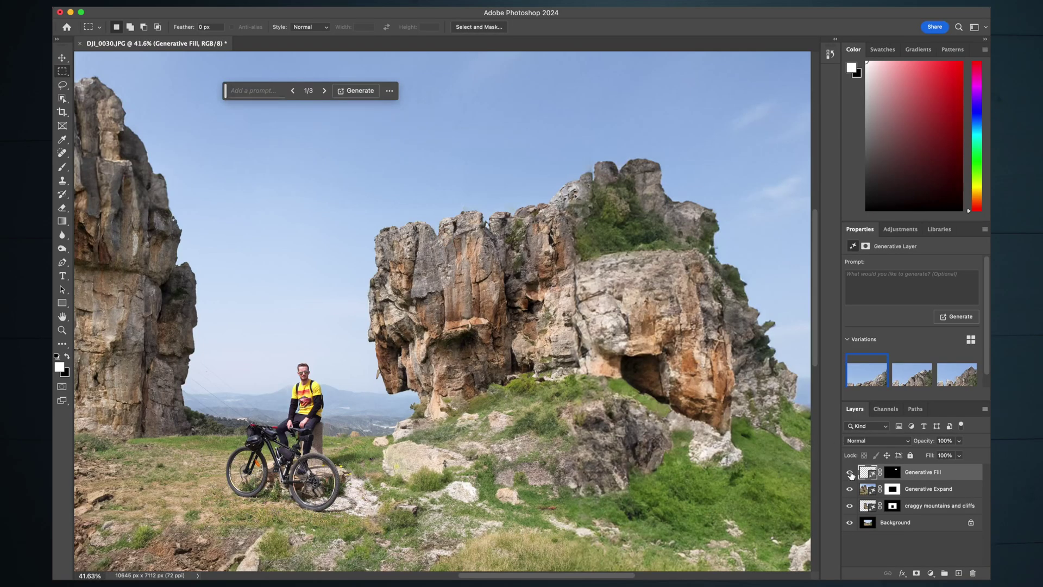
pyautogui.click(850, 474)
pyautogui.click(850, 473)
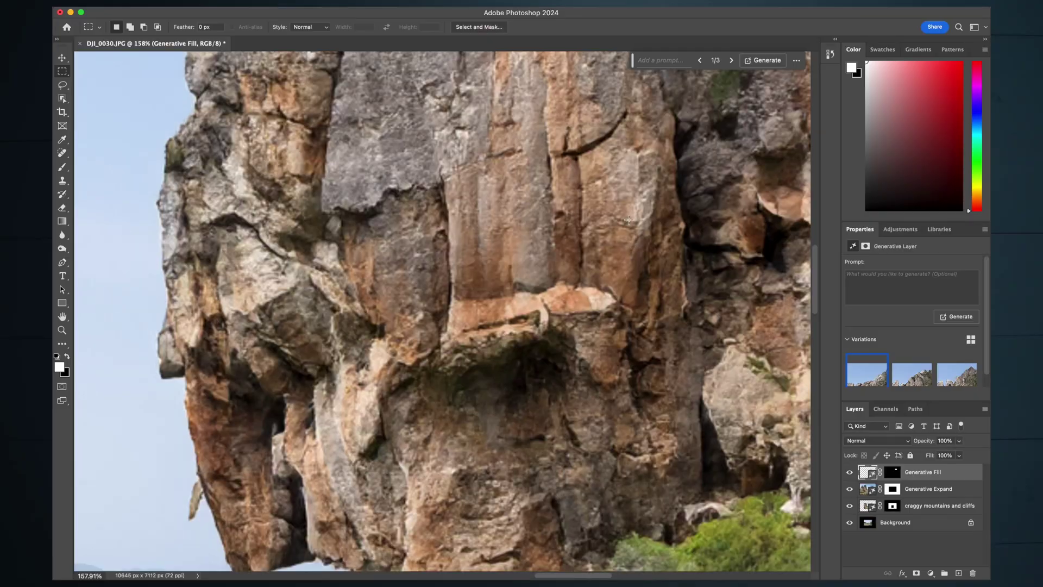
pyautogui.scroll(10, 629, 219)
pyautogui.hscroll(10, 629, 219)
pyautogui.scroll(-4, 629, 220)
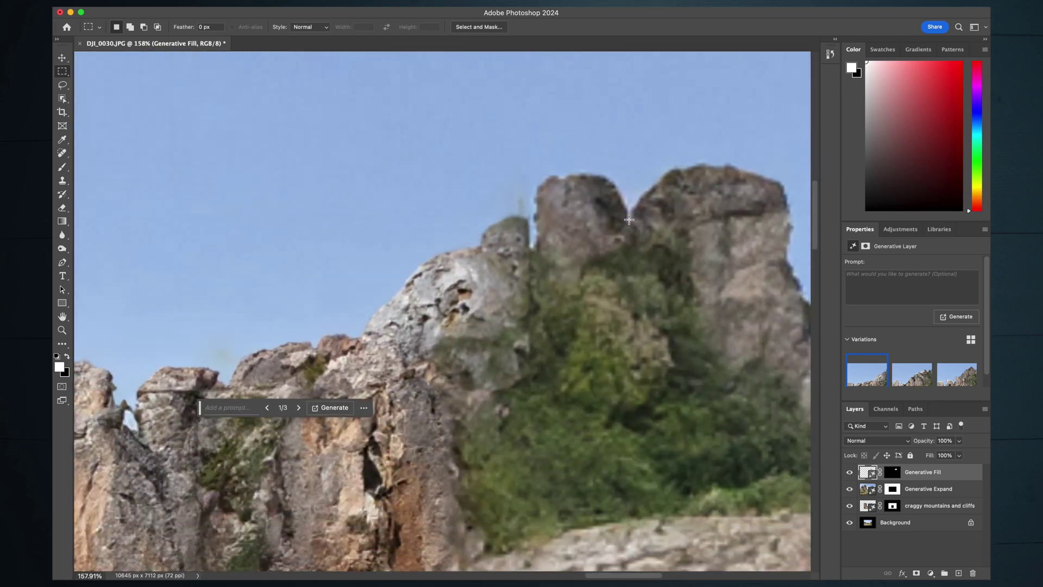
pyautogui.scroll(-5, 629, 220)
pyautogui.hscroll(-8, 628, 220)
pyautogui.scroll(5, 544, 262)
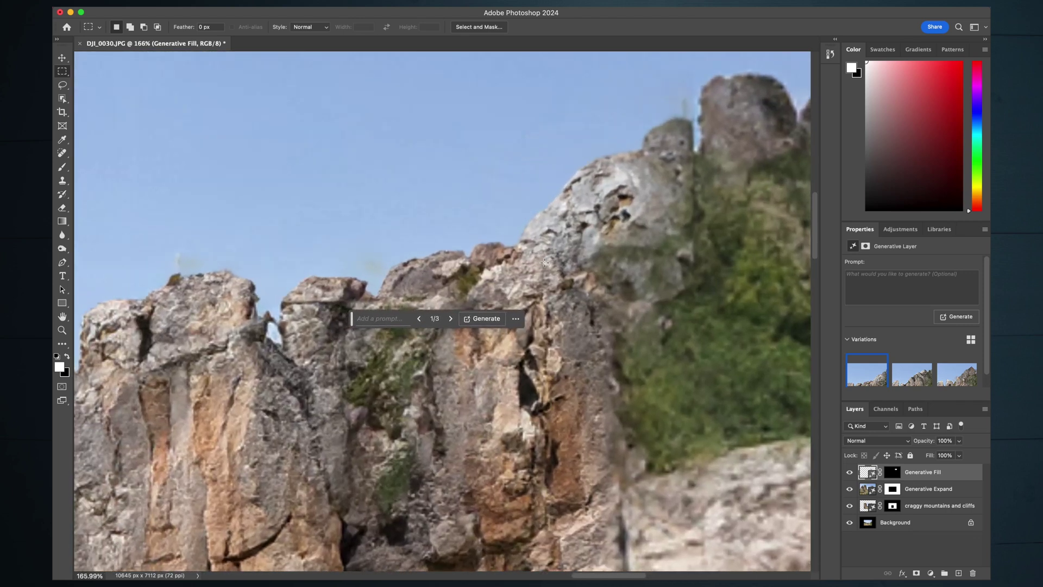
pyautogui.scroll(2, 567, 239)
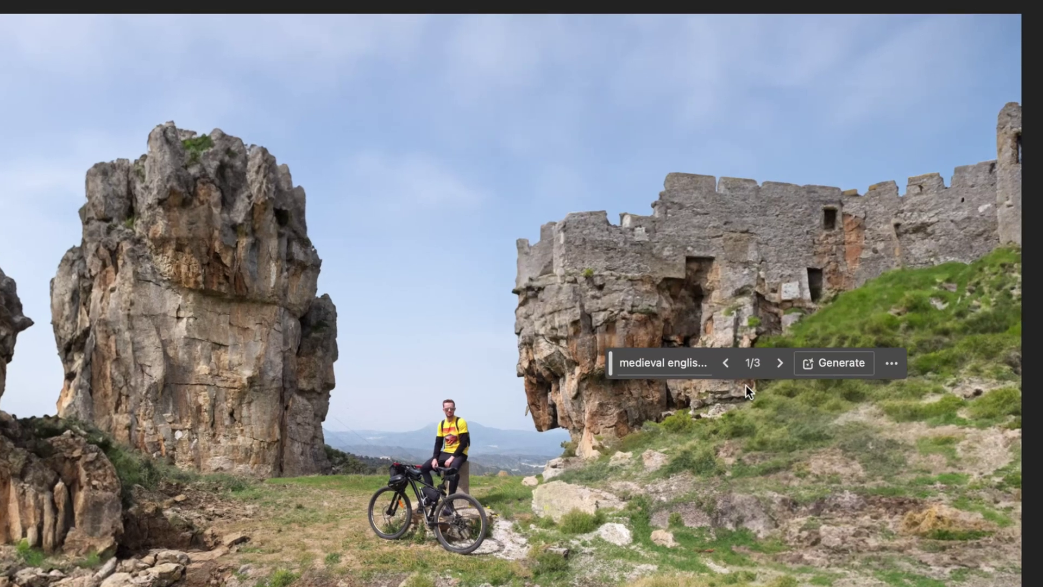
# Compare the three medieval castle ruins variations and return to variation 1/3.
pyautogui.moveTo(612, 368); pyautogui.dragTo(606, 554)
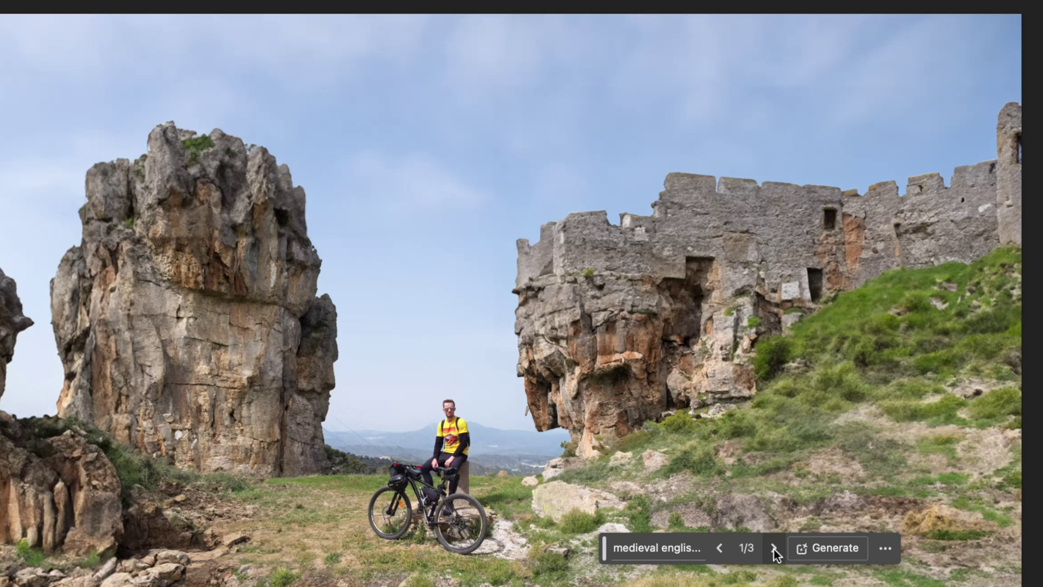
pyautogui.click(774, 549)
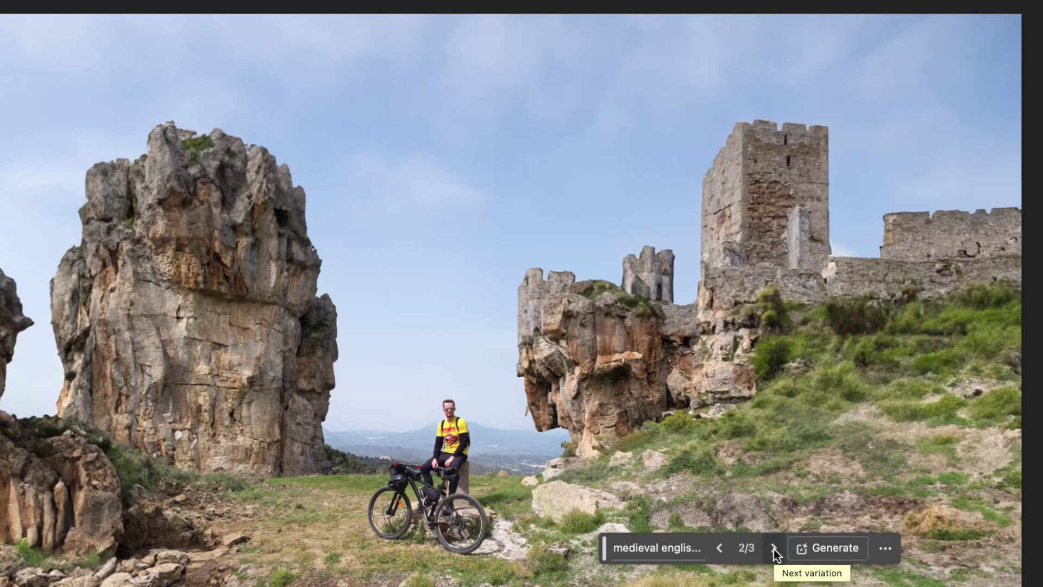
pyautogui.click(774, 549)
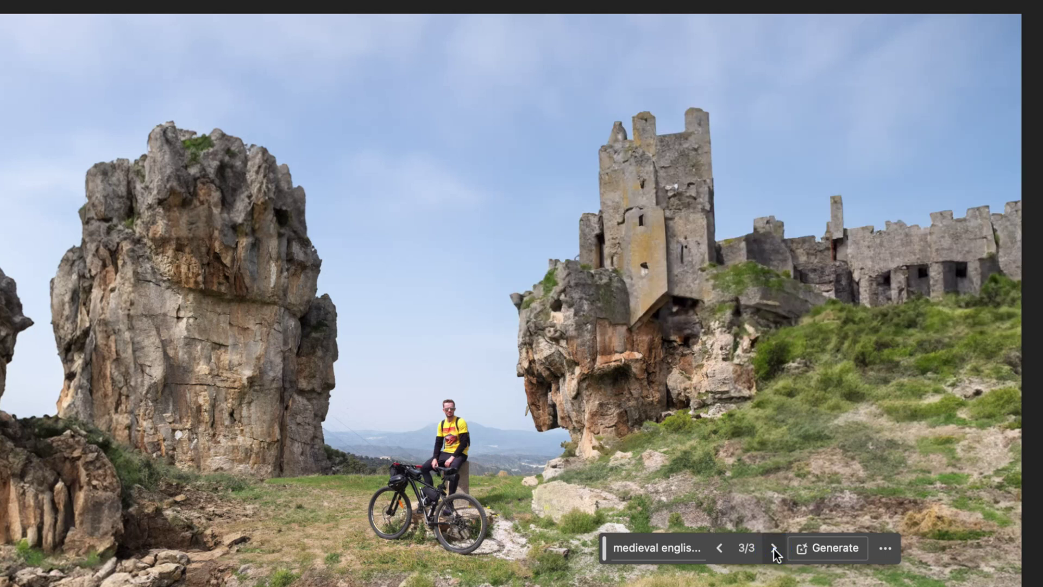
pyautogui.click(774, 549)
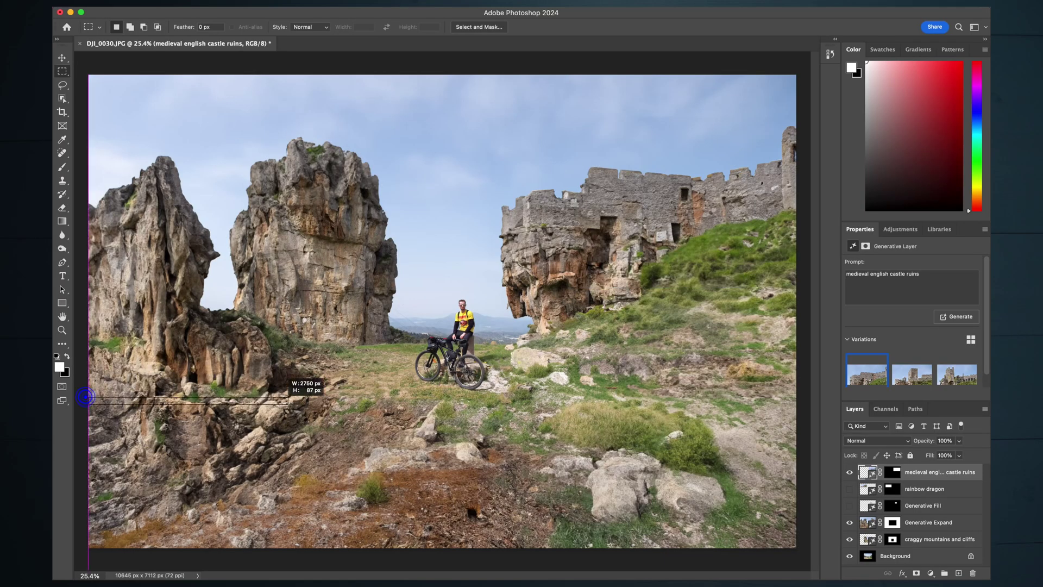
# Fill the bottom strip with 'lake with mirror reflection' and keep variation 3/3.
pyautogui.moveTo(729, 449); pyautogui.dragTo(828, 574)
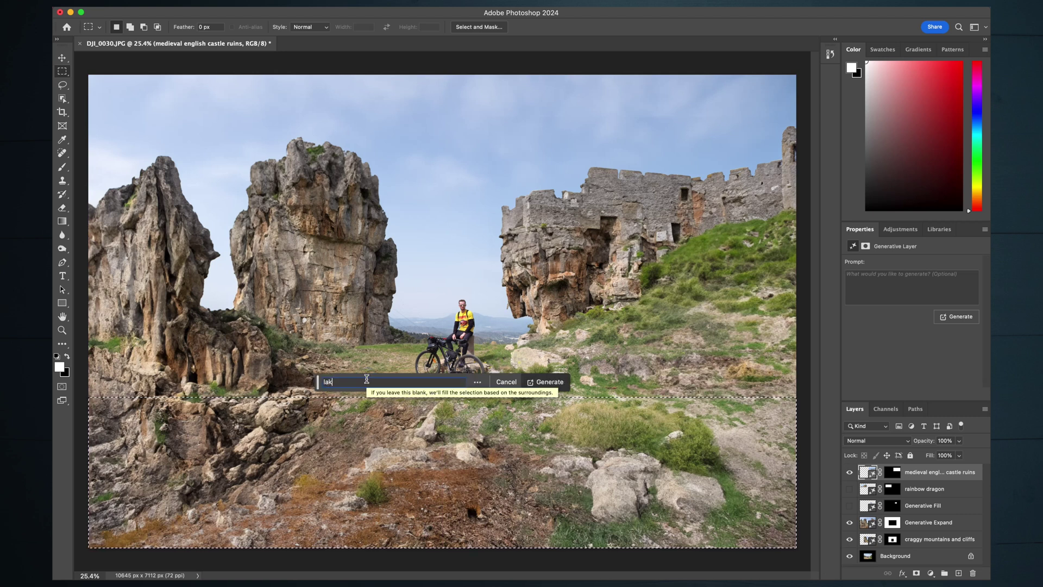
pyautogui.write('rror r')
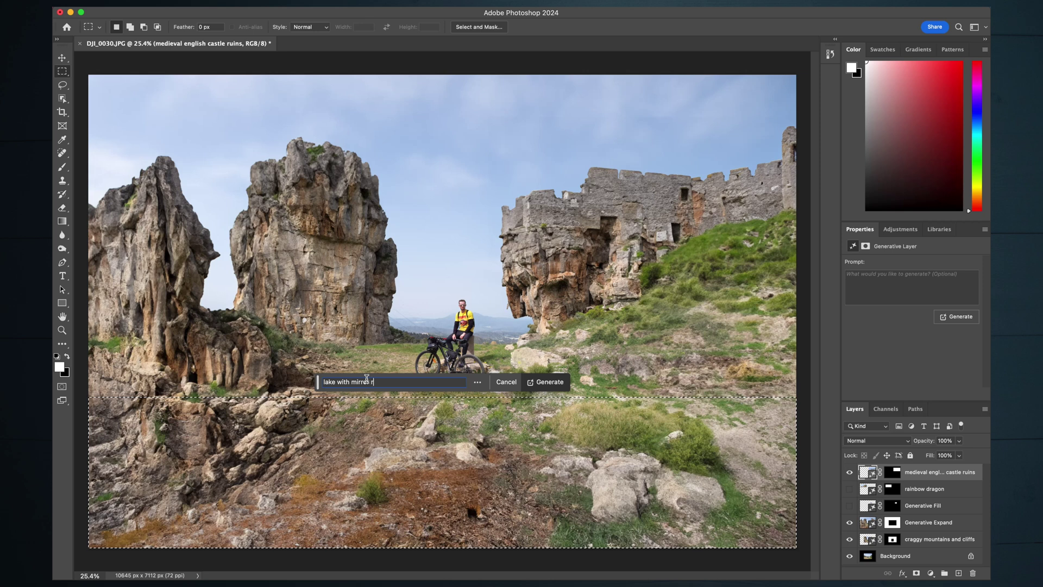
pyautogui.write('eflection')
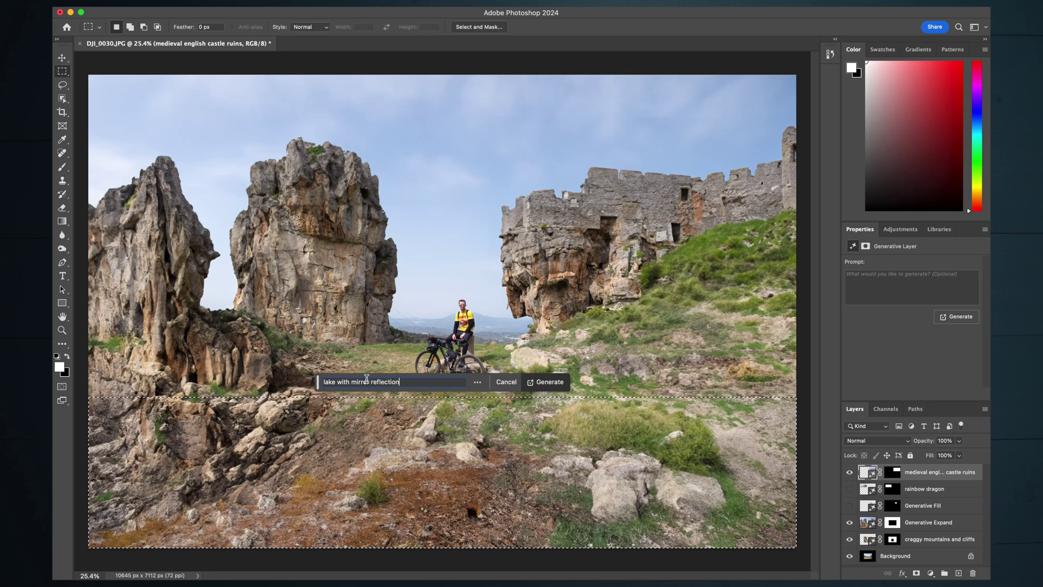
pyautogui.click(548, 381)
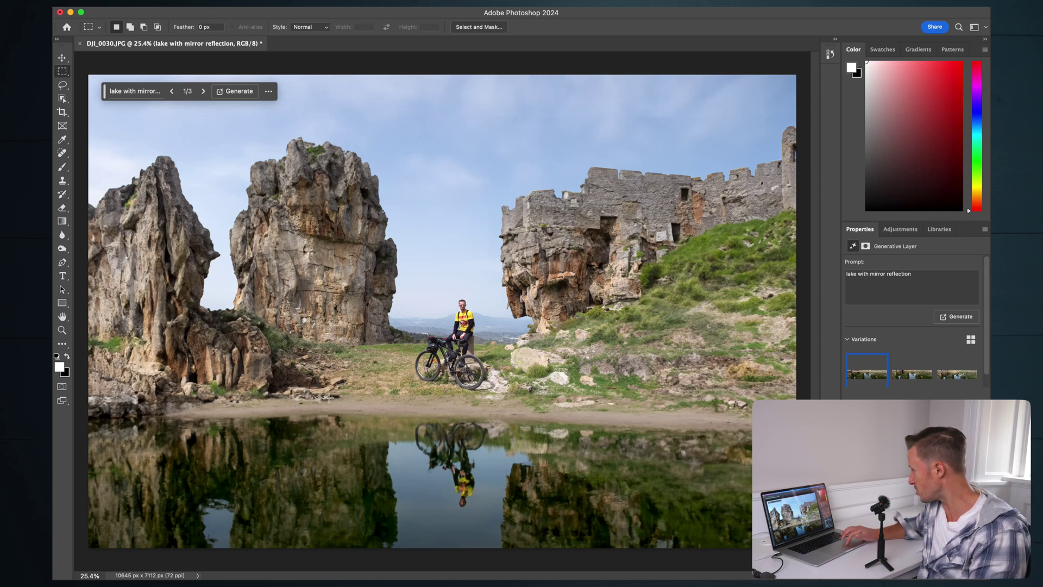
pyautogui.click(203, 92)
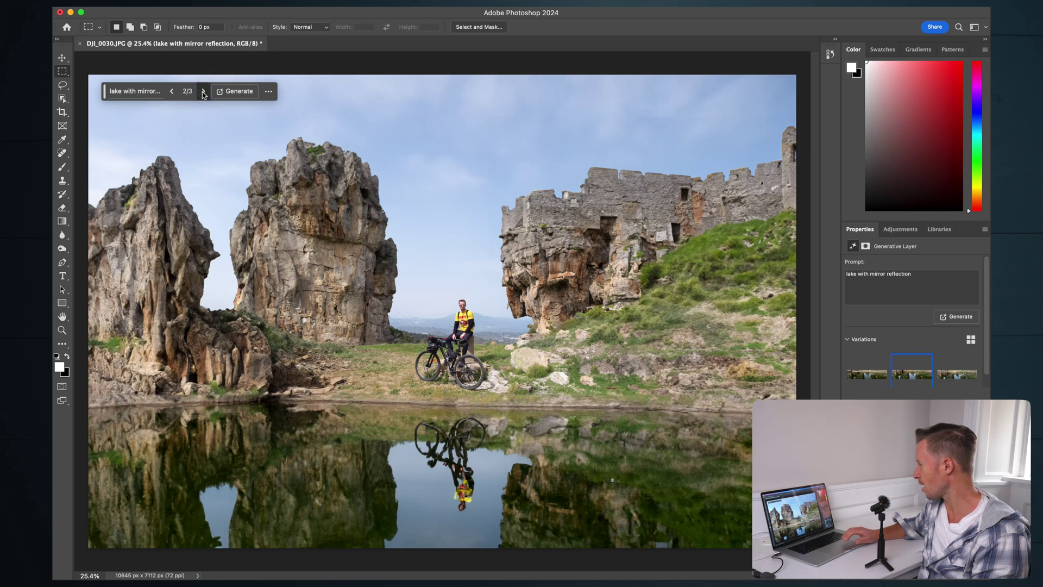
pyautogui.click(203, 92)
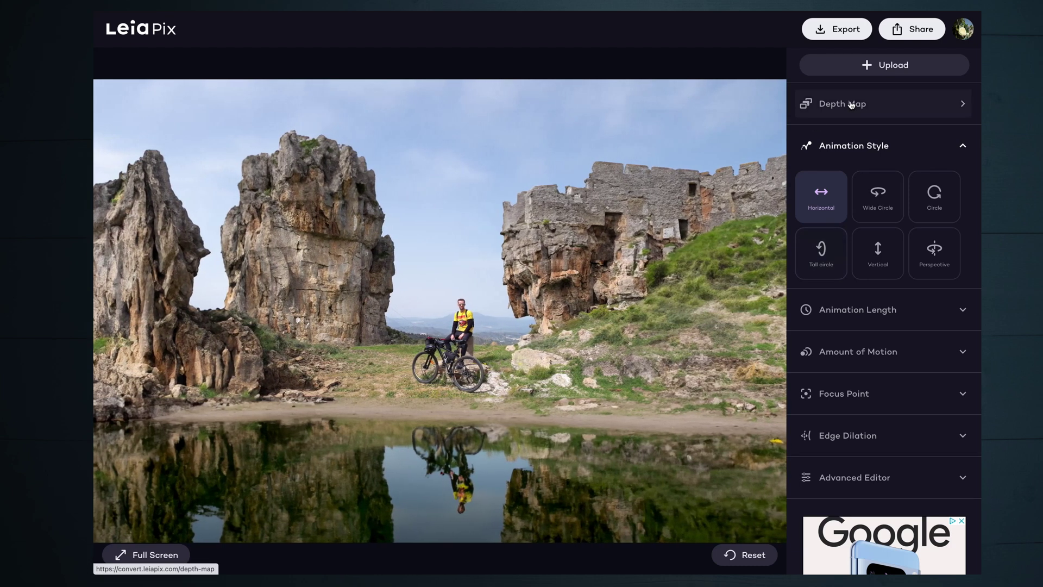
# Open the composite's grayscale depth map for brush editing in LeiaPix.
pyautogui.click(852, 104)
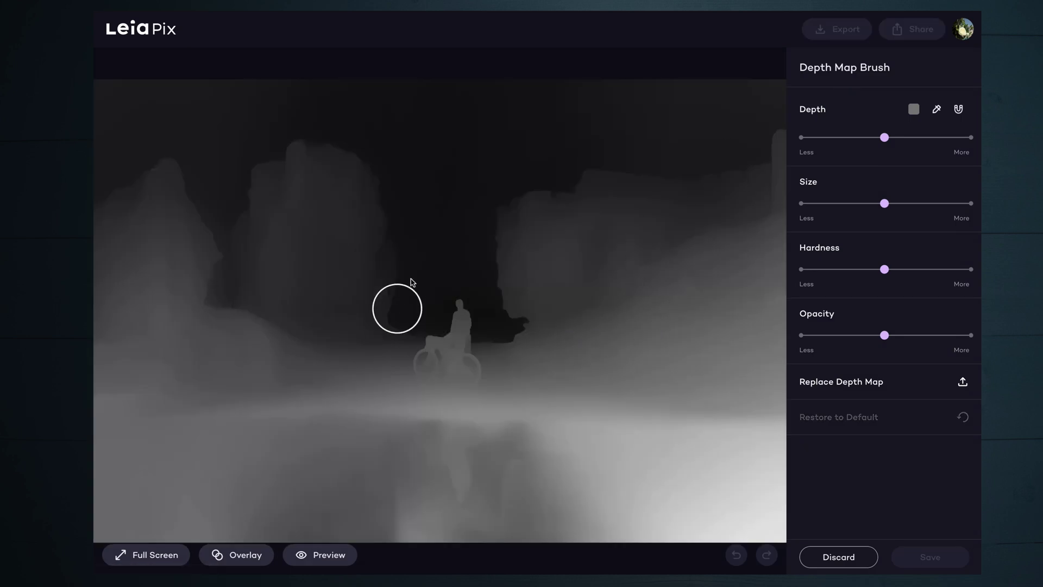